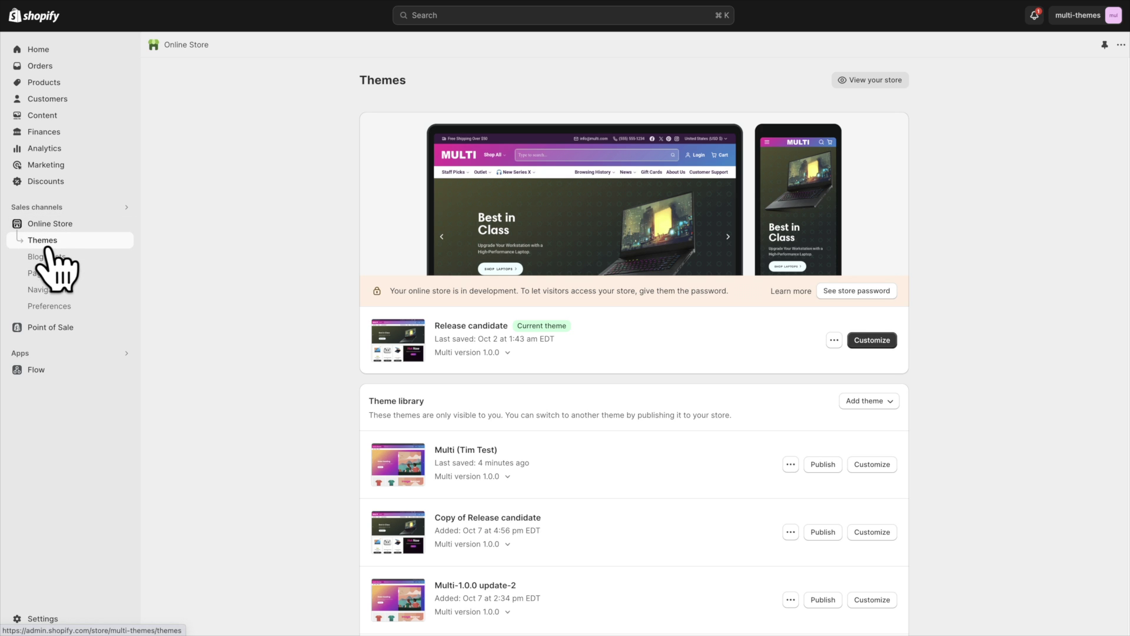
- Open the Multi (Tim Test) theme editor on the Default collection template, previewing All-in-one computers
{"action": "left_click", "coordinate": [889, 467]}
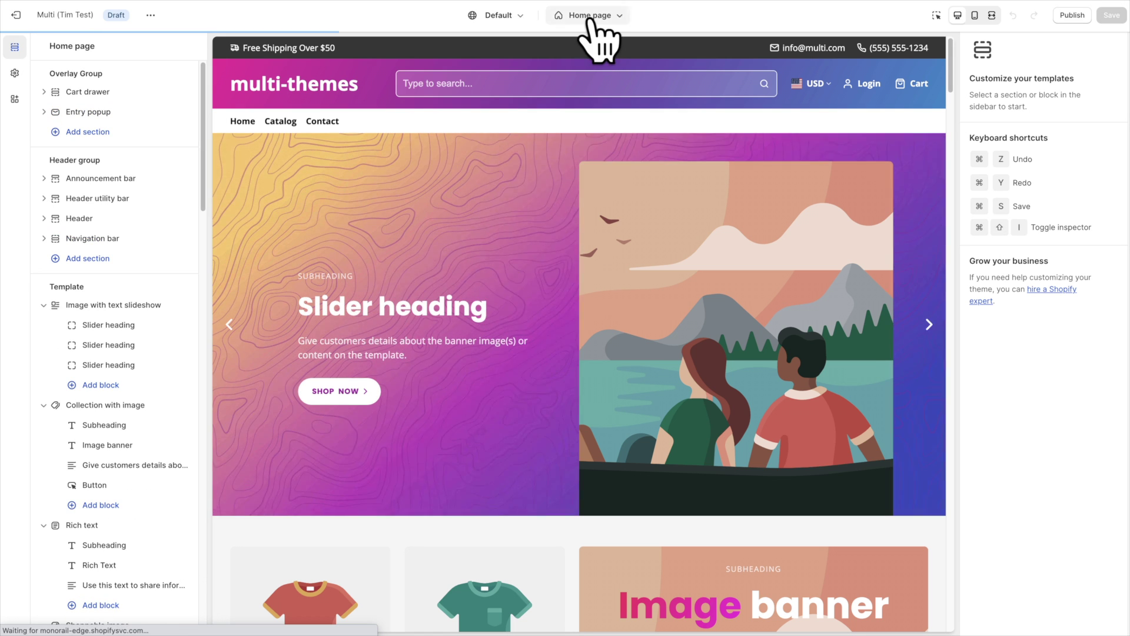
{"action": "left_click", "coordinate": [589, 19]}
{"action": "left_click", "coordinate": [536, 121]}
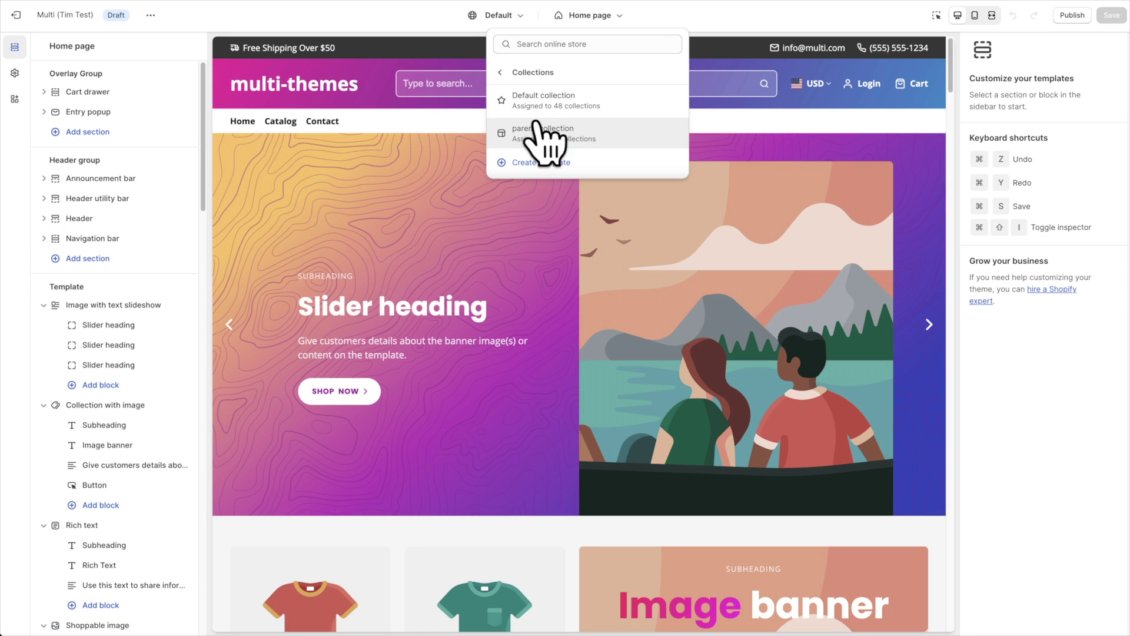
{"action": "left_click", "coordinate": [586, 105]}
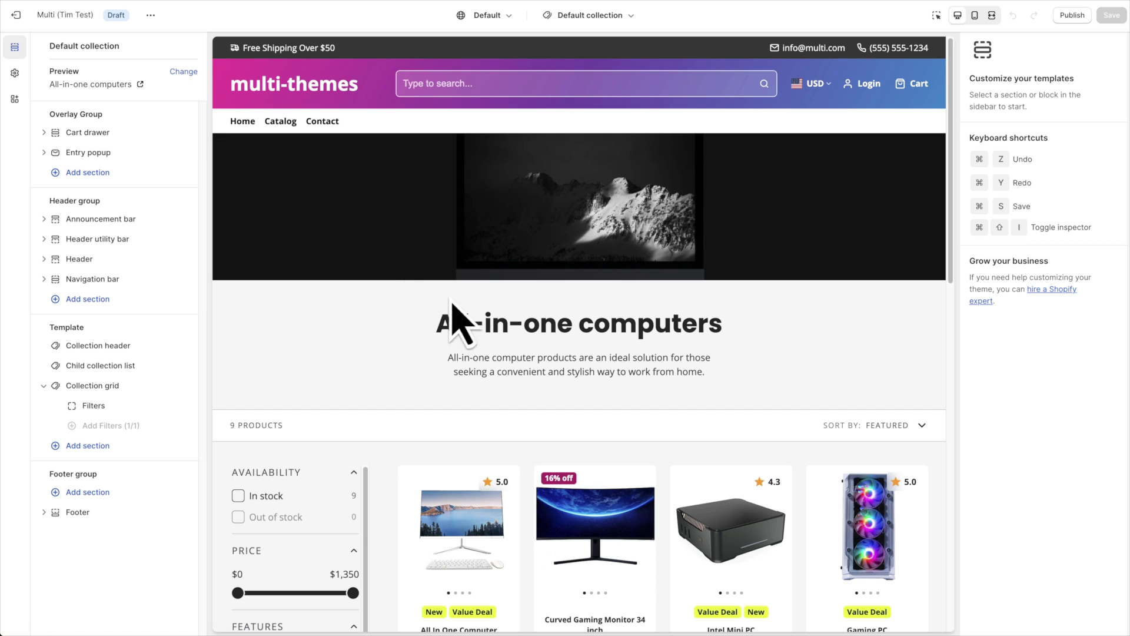
{"action": "scroll", "coordinate": [382, 340], "scroll_direction": "down", "scroll_amount": 1}
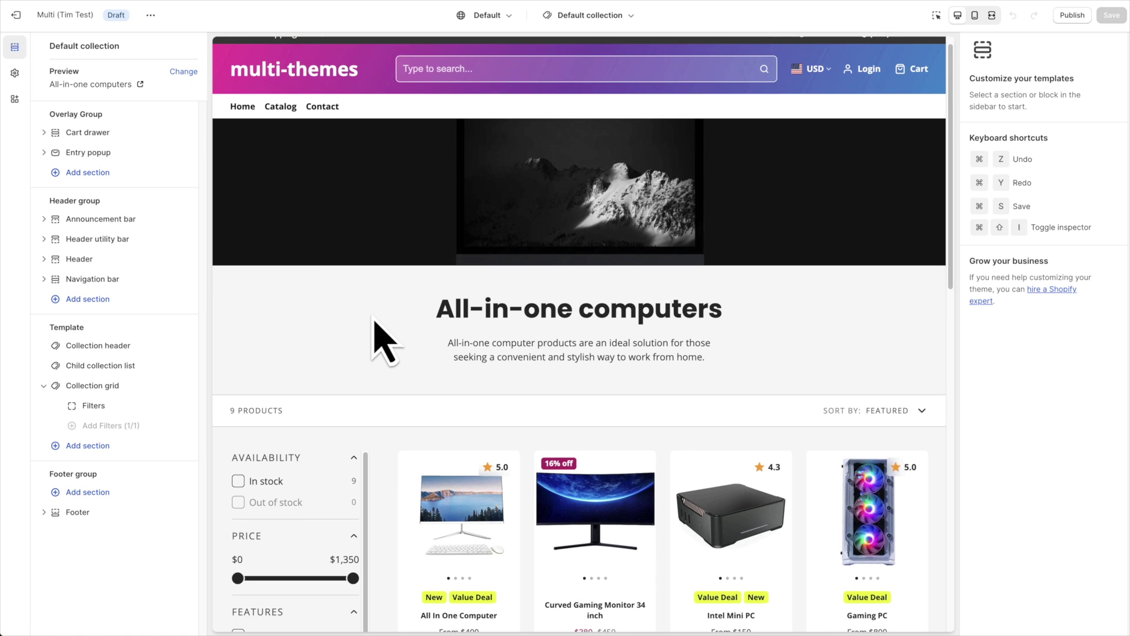
{"action": "scroll", "coordinate": [381, 341], "scroll_direction": "up", "scroll_amount": 1}
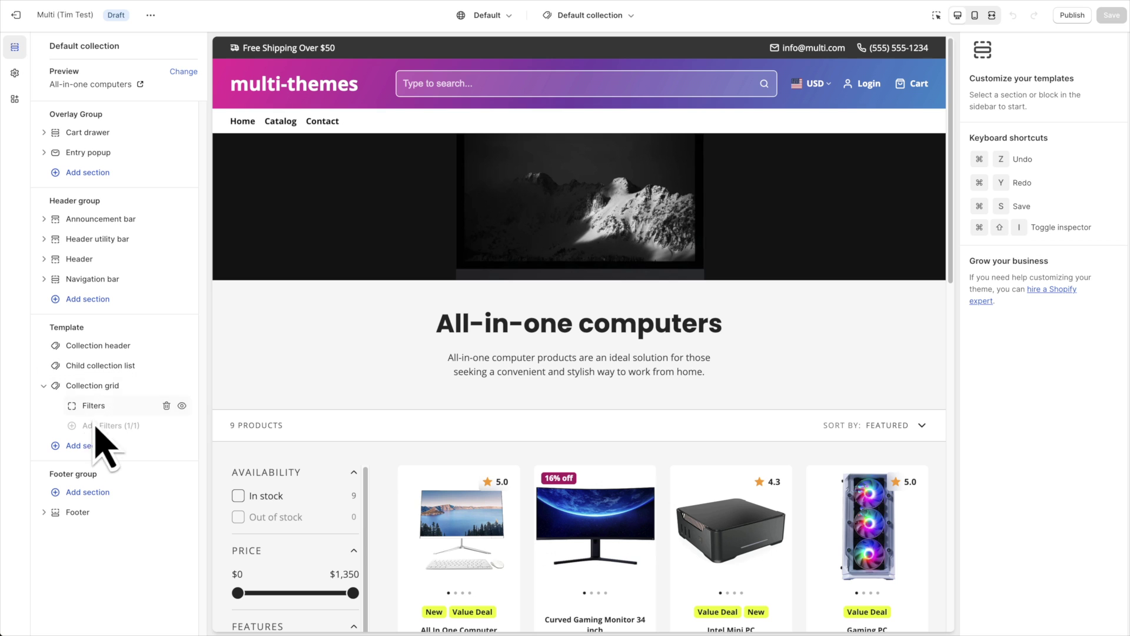
- Browse the addable sections without adding one, then open the Child collection list section's settings
{"action": "left_click", "coordinate": [89, 445]}
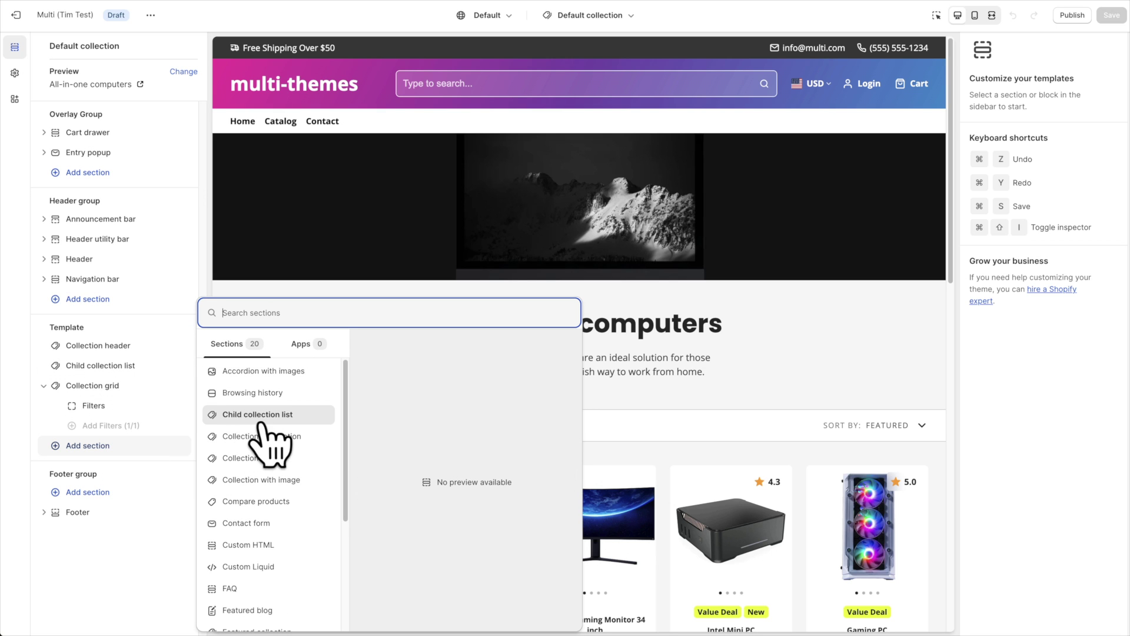
{"action": "left_click", "coordinate": [17, 415]}
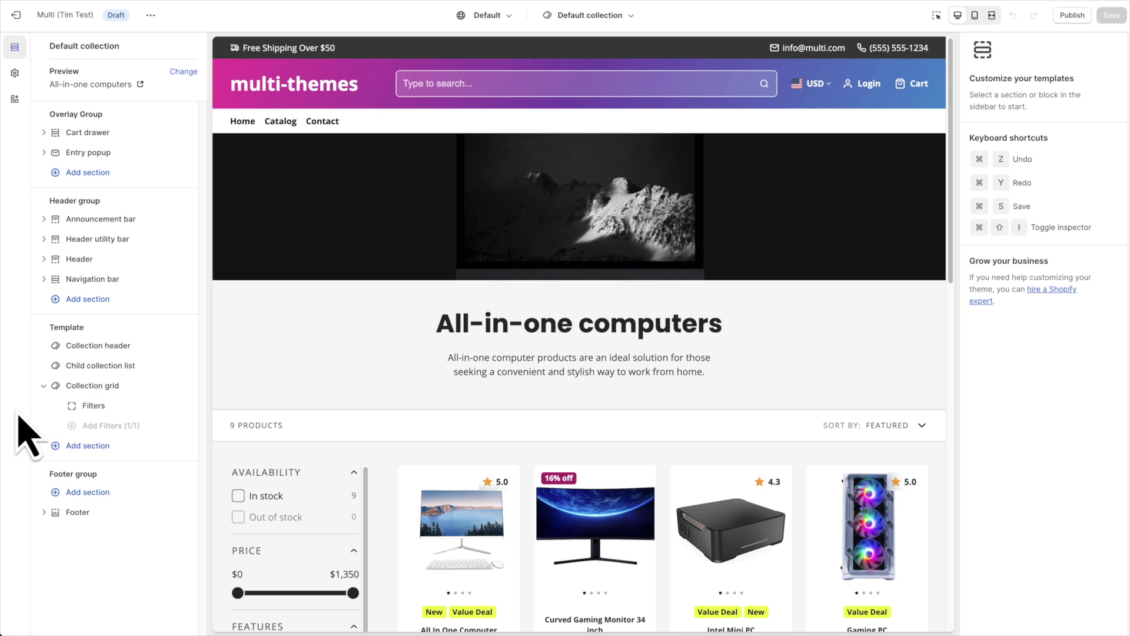
{"action": "left_click", "coordinate": [94, 366]}
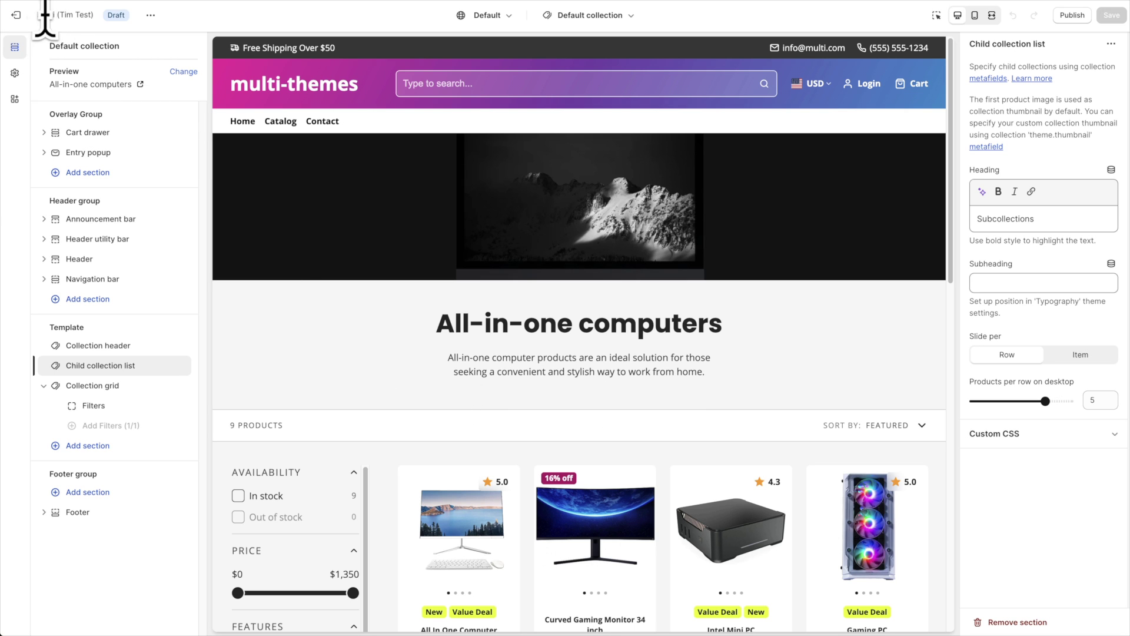
- Leave the theme editor and start a new collection metafield definition under Settings > Custom data
{"action": "left_click", "coordinate": [17, 18]}
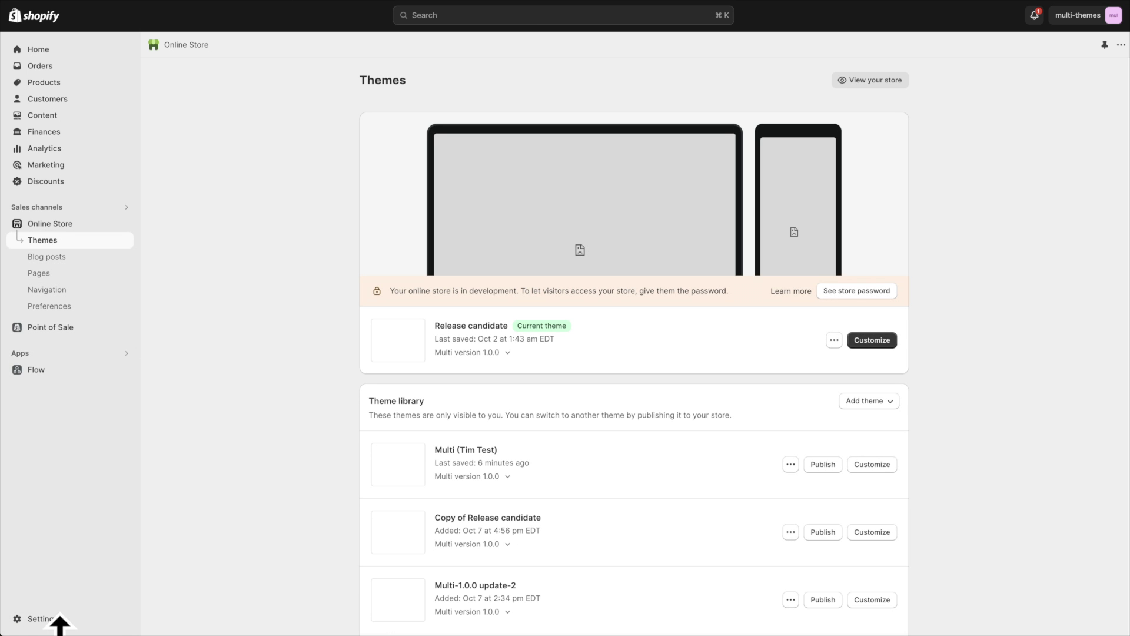
{"action": "left_click", "coordinate": [55, 628]}
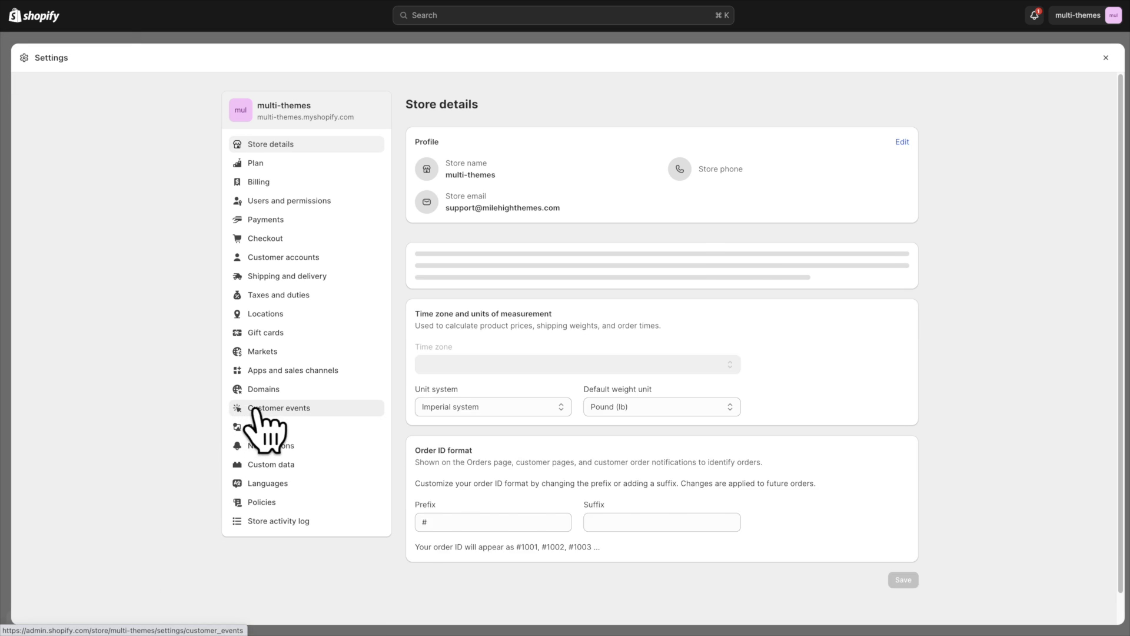
{"action": "left_click", "coordinate": [268, 464]}
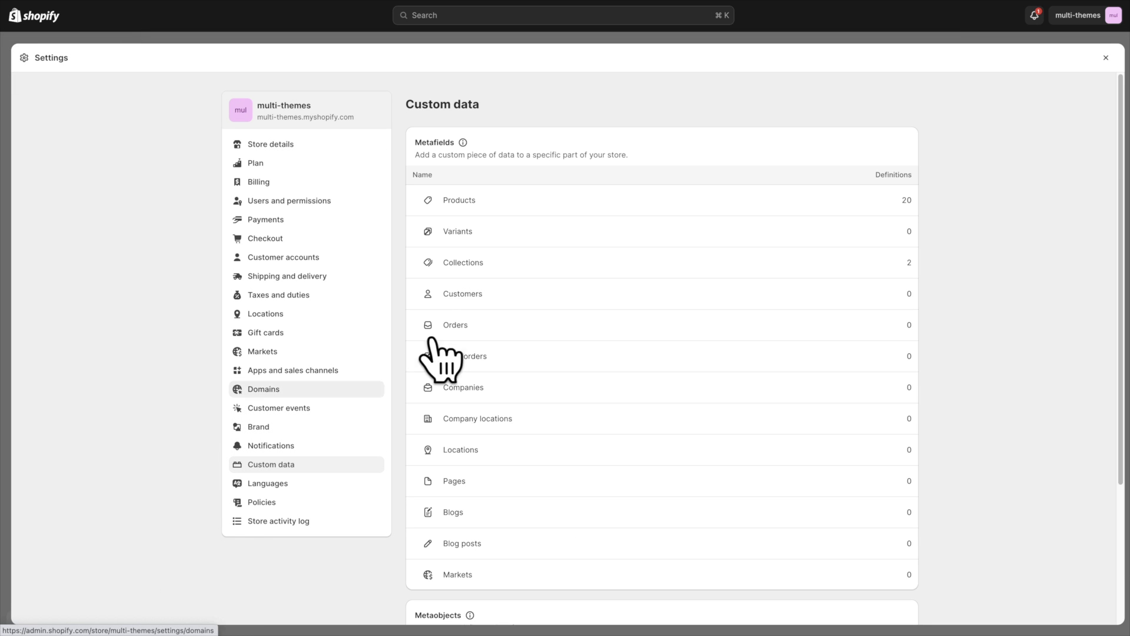
{"action": "left_click", "coordinate": [473, 274]}
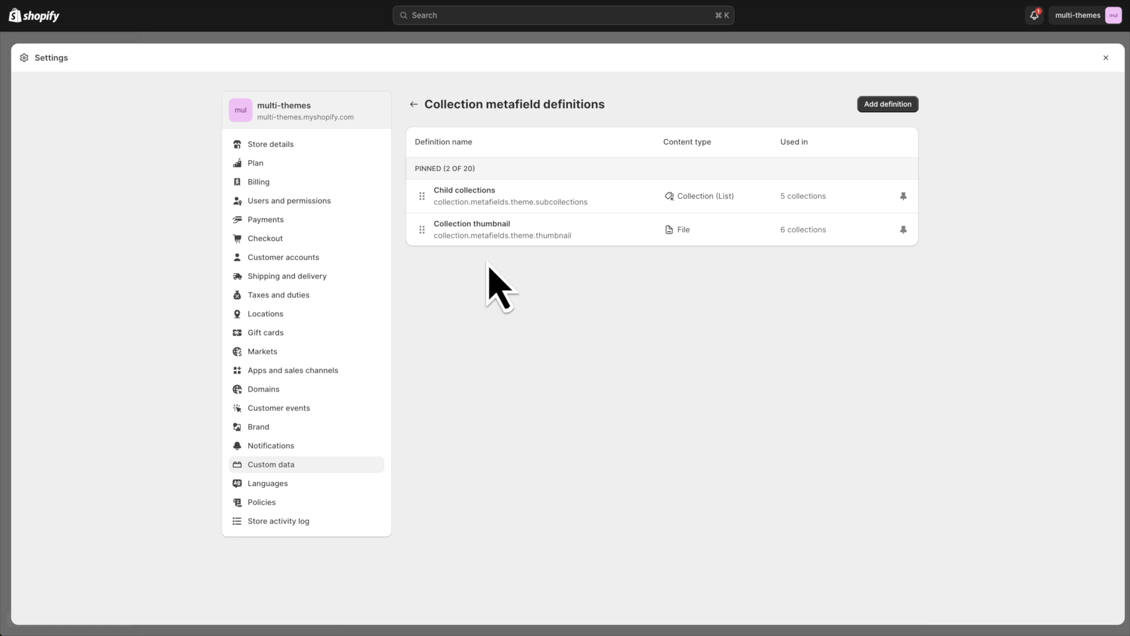
{"action": "left_click", "coordinate": [883, 107]}
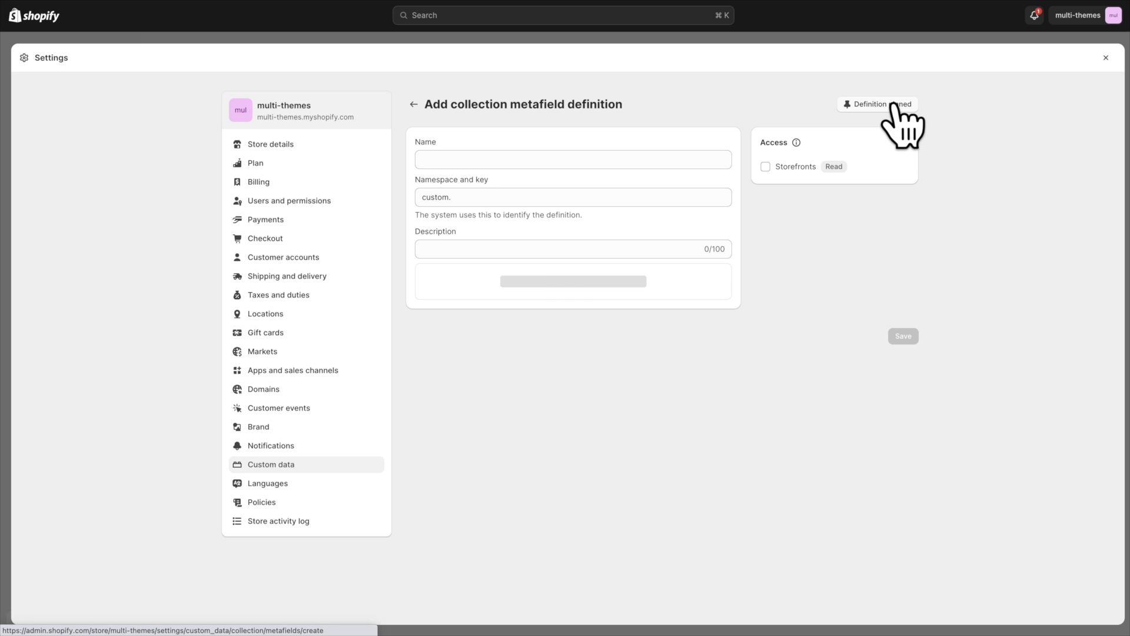
- Name the definition Subcollections and change its key to theme.subcollections
{"action": "left_click", "coordinate": [457, 157]}
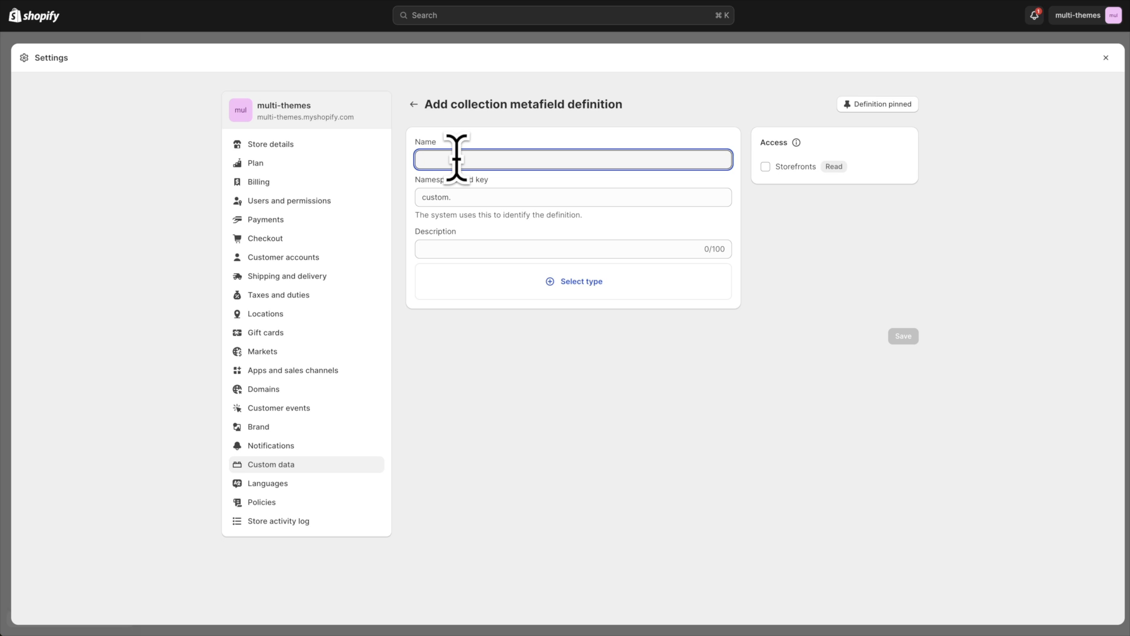
{"action": "type", "text": "Subcollections"}
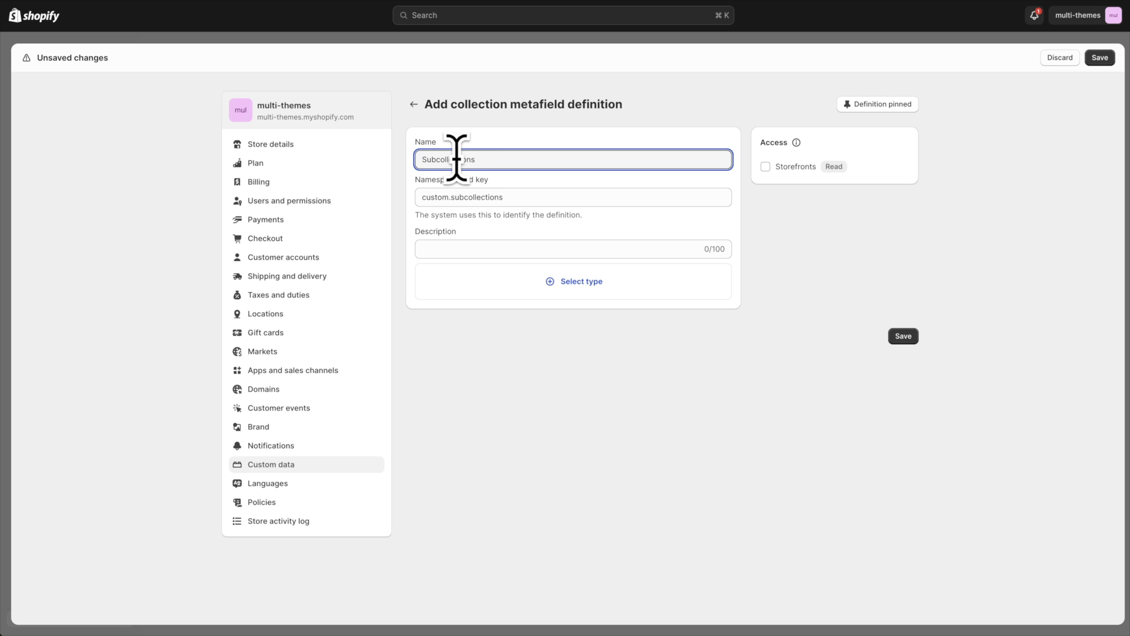
{"action": "double_click", "coordinate": [429, 197]}
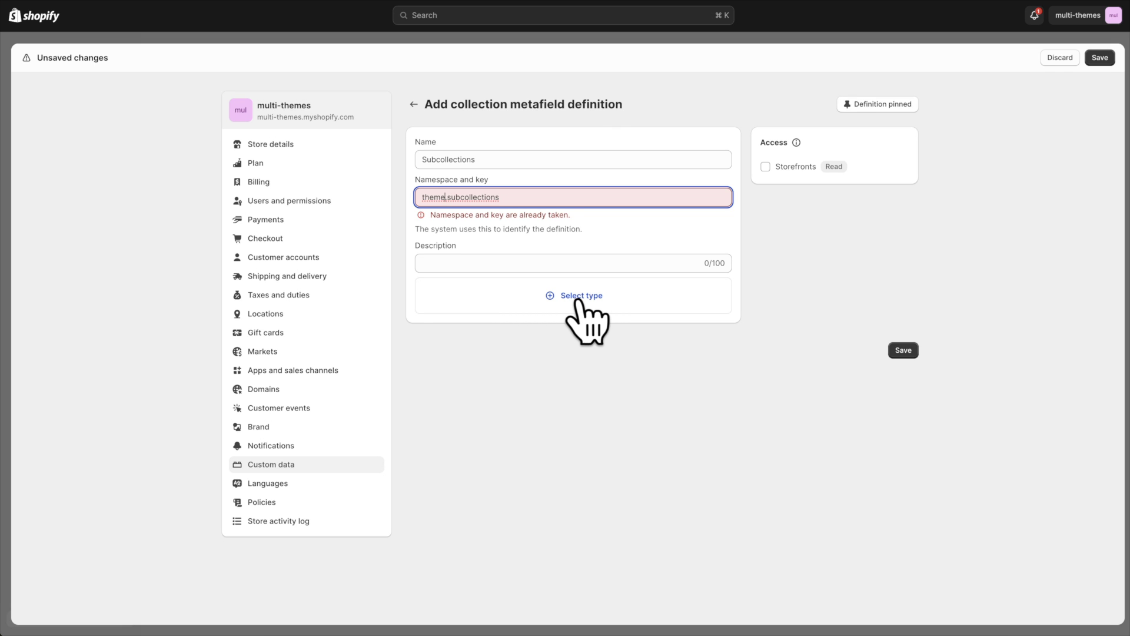
- Set the metafield type to a list of collections, then discard the unsaved definition
{"action": "left_click", "coordinate": [580, 295]}
{"action": "scroll", "coordinate": [547, 399], "scroll_direction": "down", "scroll_amount": 3}
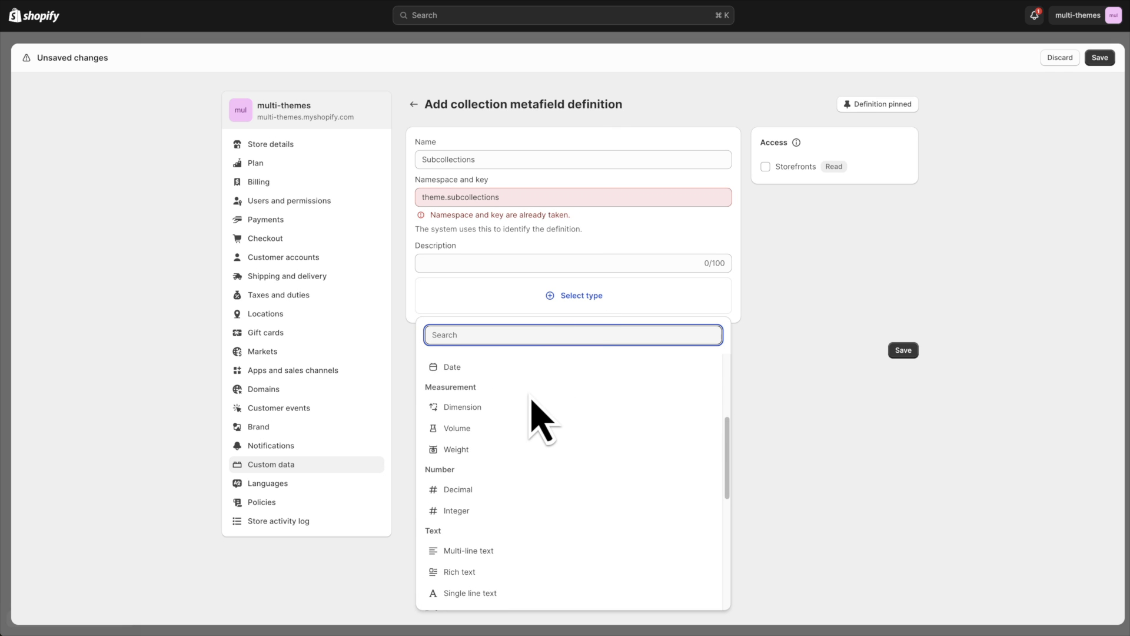
{"action": "scroll", "coordinate": [531, 406], "scroll_direction": "down", "scroll_amount": 3}
{"action": "left_click", "coordinate": [488, 477]}
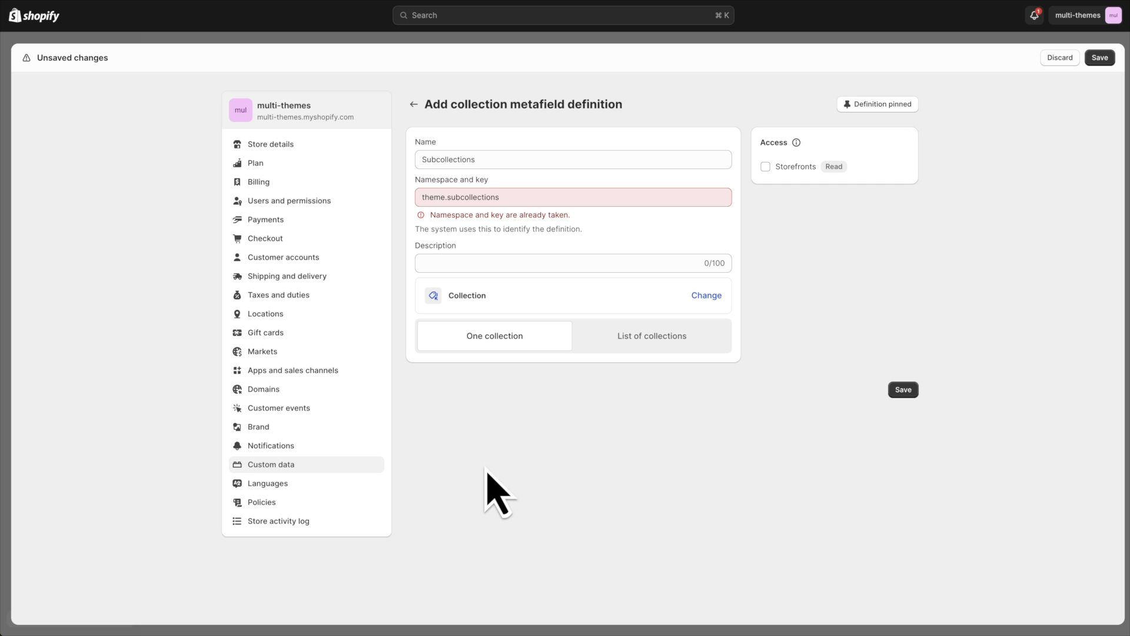
{"action": "left_click", "coordinate": [650, 341]}
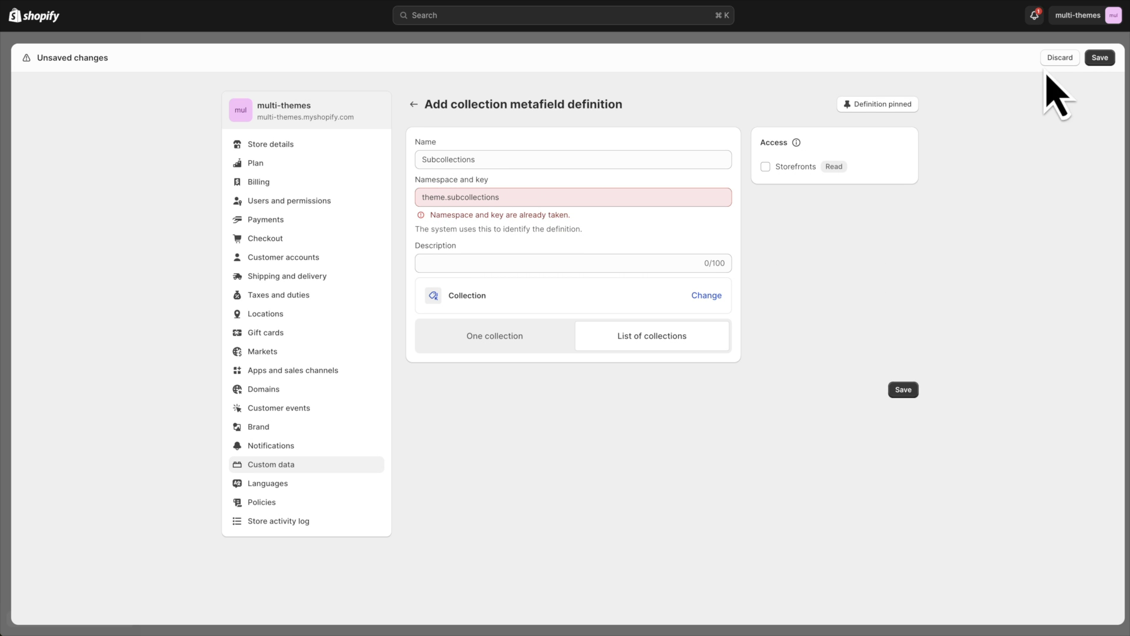
{"action": "left_click", "coordinate": [1060, 57]}
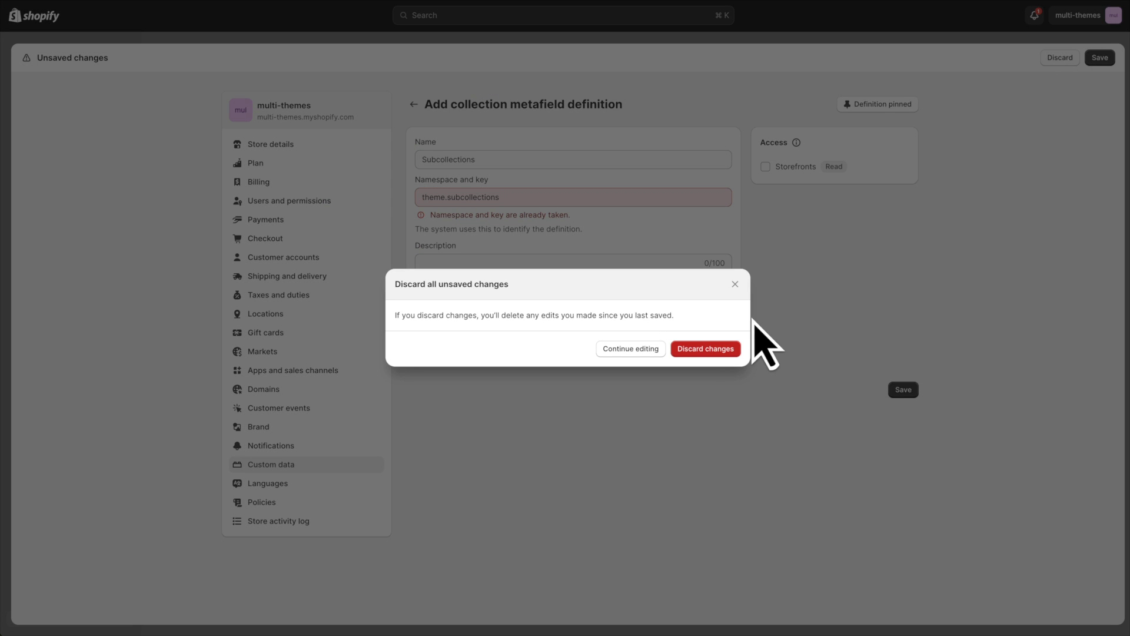
{"action": "left_click", "coordinate": [719, 349]}
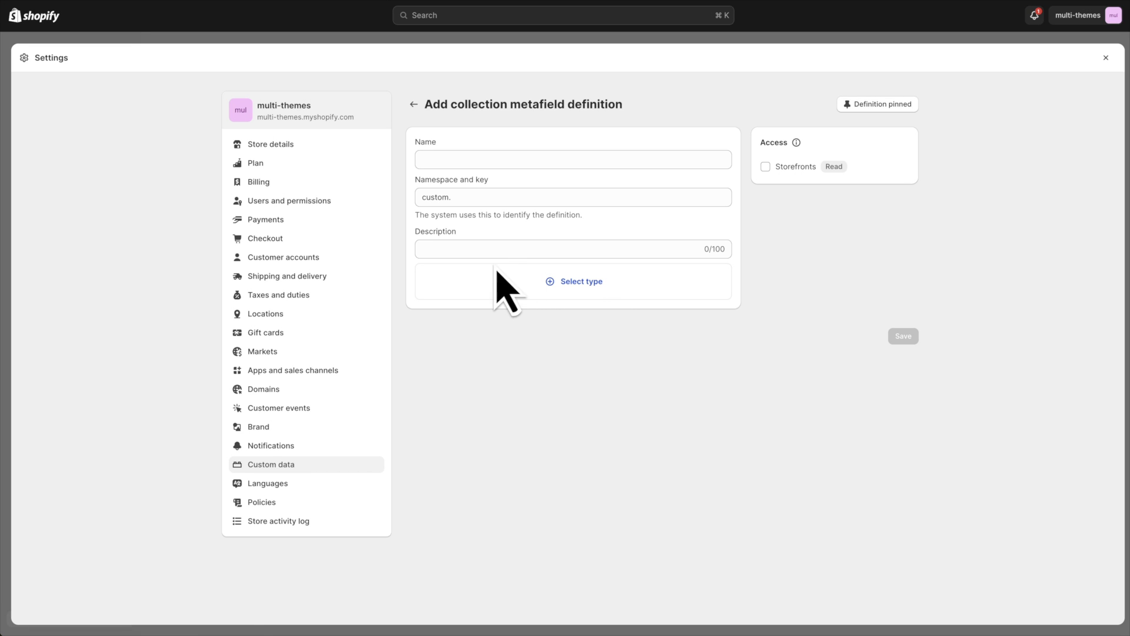
- Inspect the existing Child collections collection metafield definition, then close Settings
{"action": "left_click", "coordinate": [274, 465]}
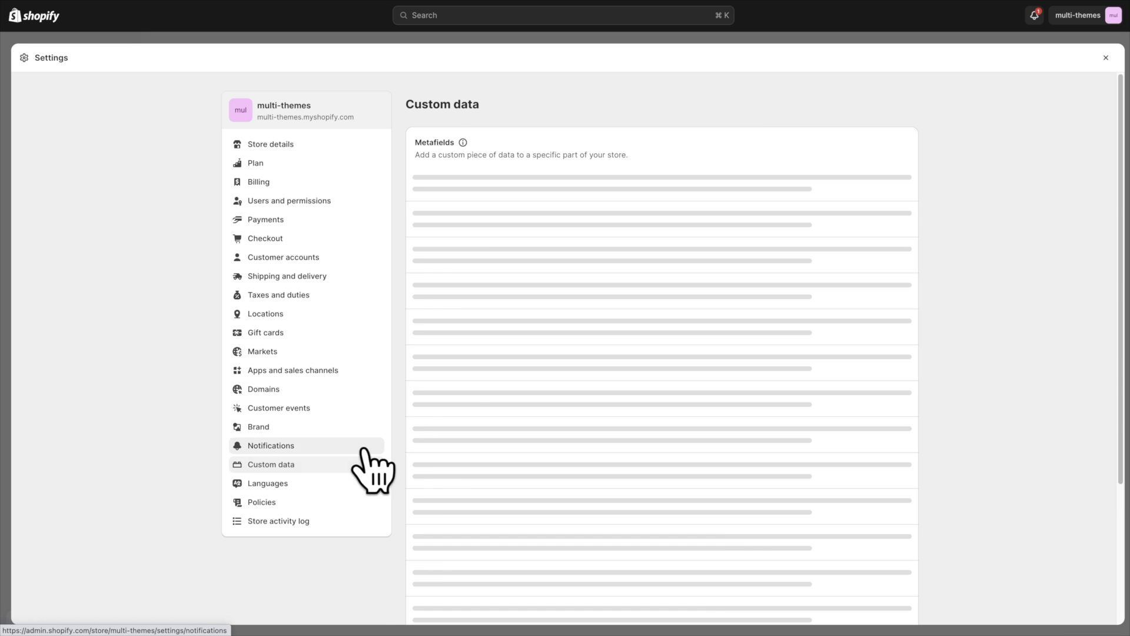
{"action": "left_click", "coordinate": [472, 260]}
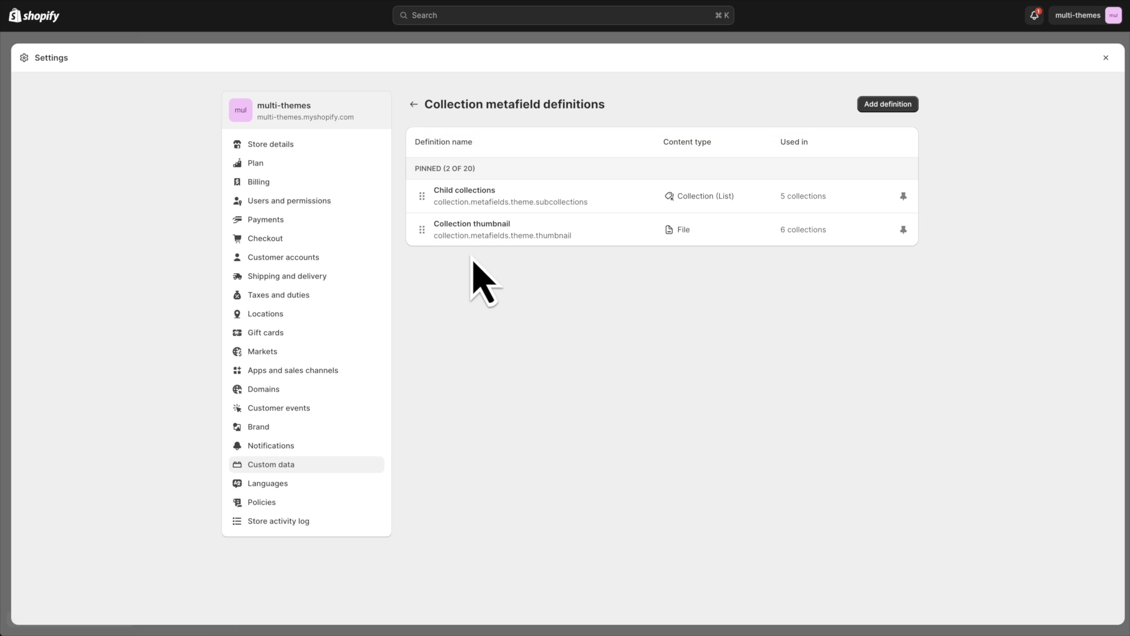
{"action": "left_click", "coordinate": [469, 192]}
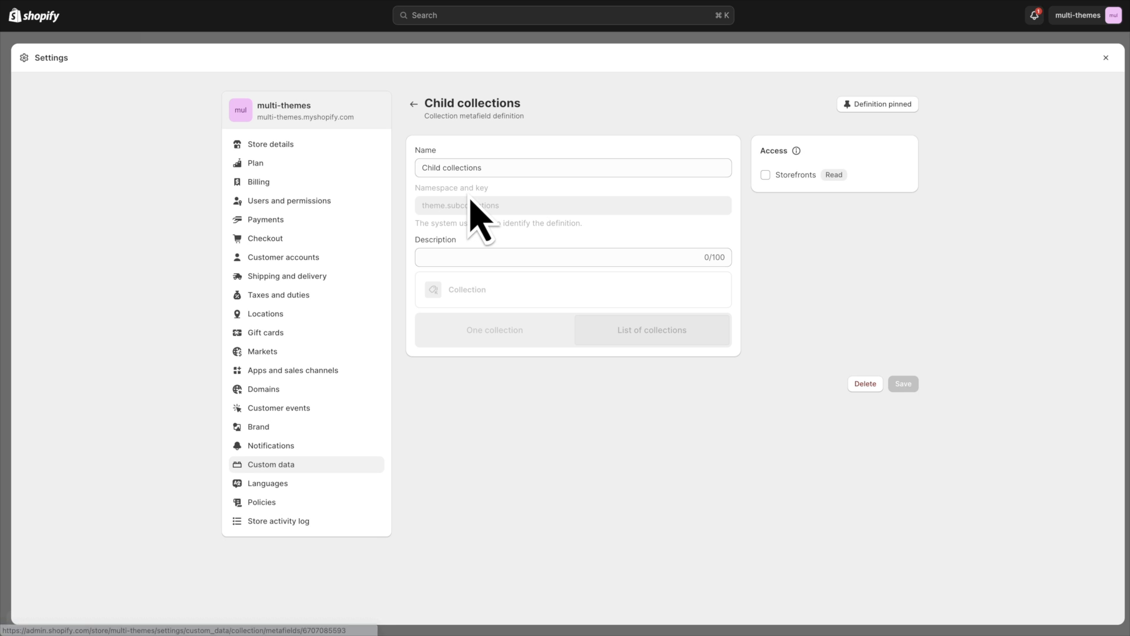
{"action": "left_click", "coordinate": [1106, 59]}
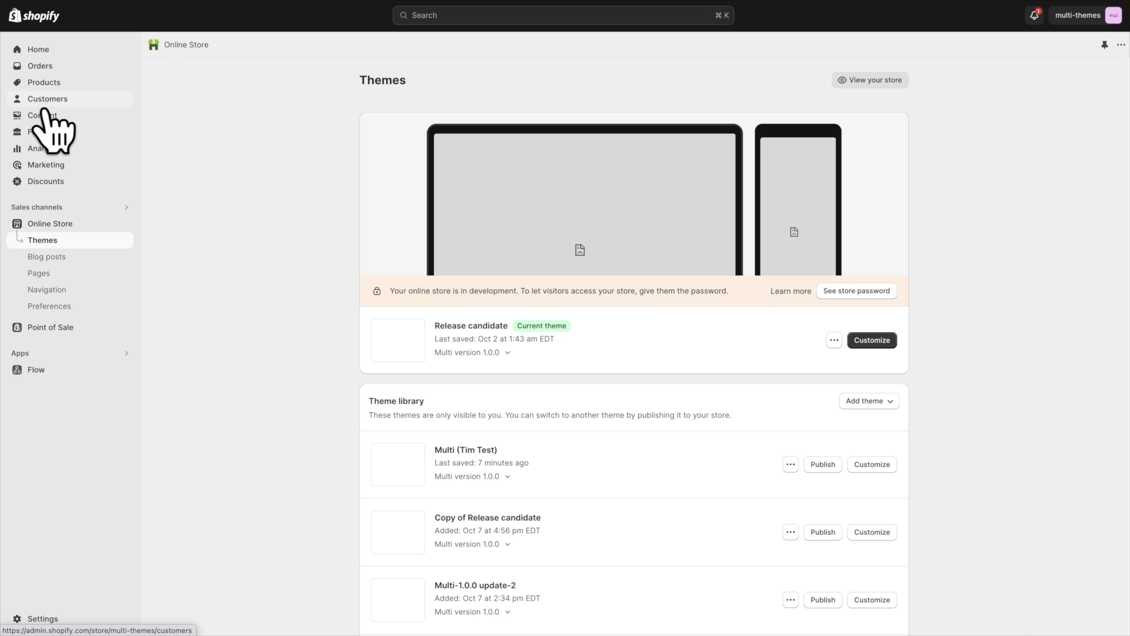
- Open the All-in-one computers collection from Products > Collections and scroll to its Metafields card
{"action": "left_click", "coordinate": [40, 83]}
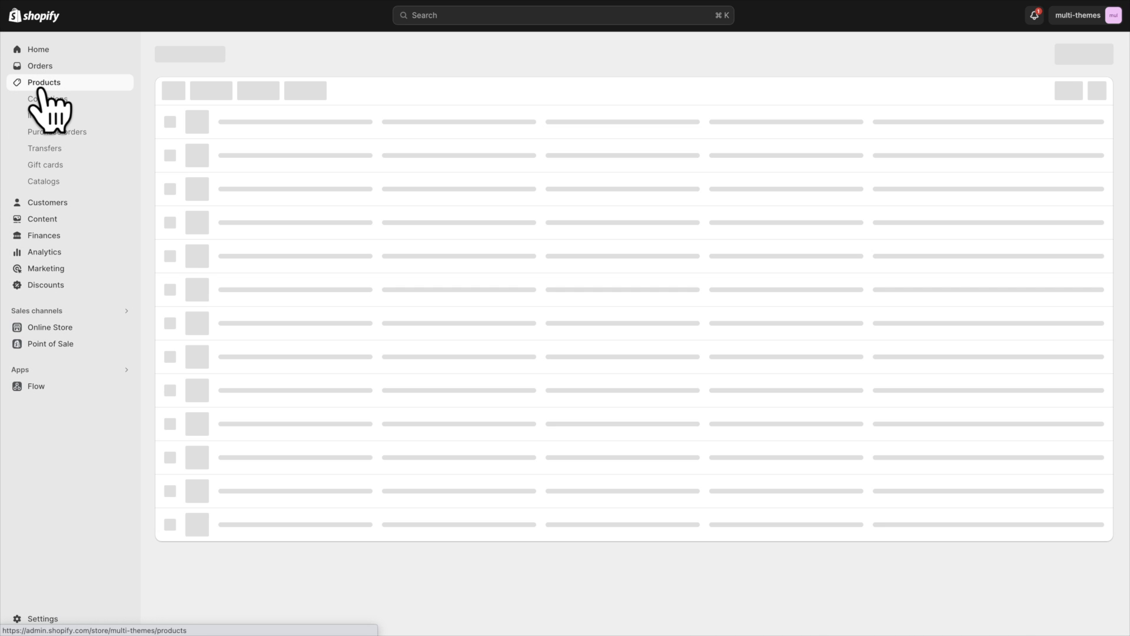
{"action": "left_click", "coordinate": [44, 100]}
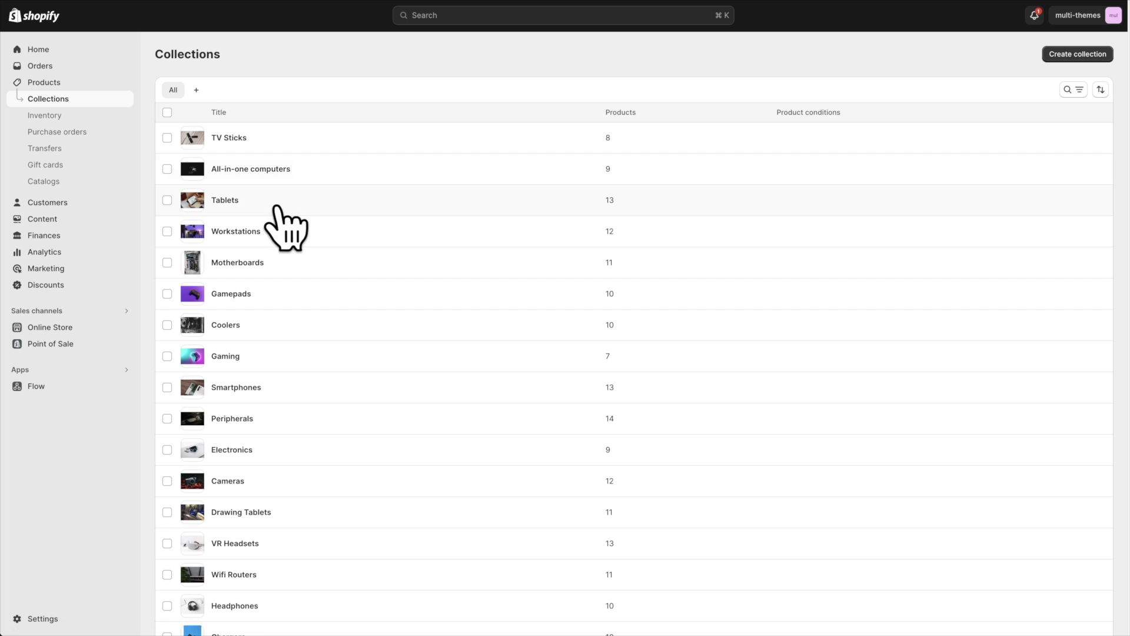
{"action": "left_click", "coordinate": [253, 170]}
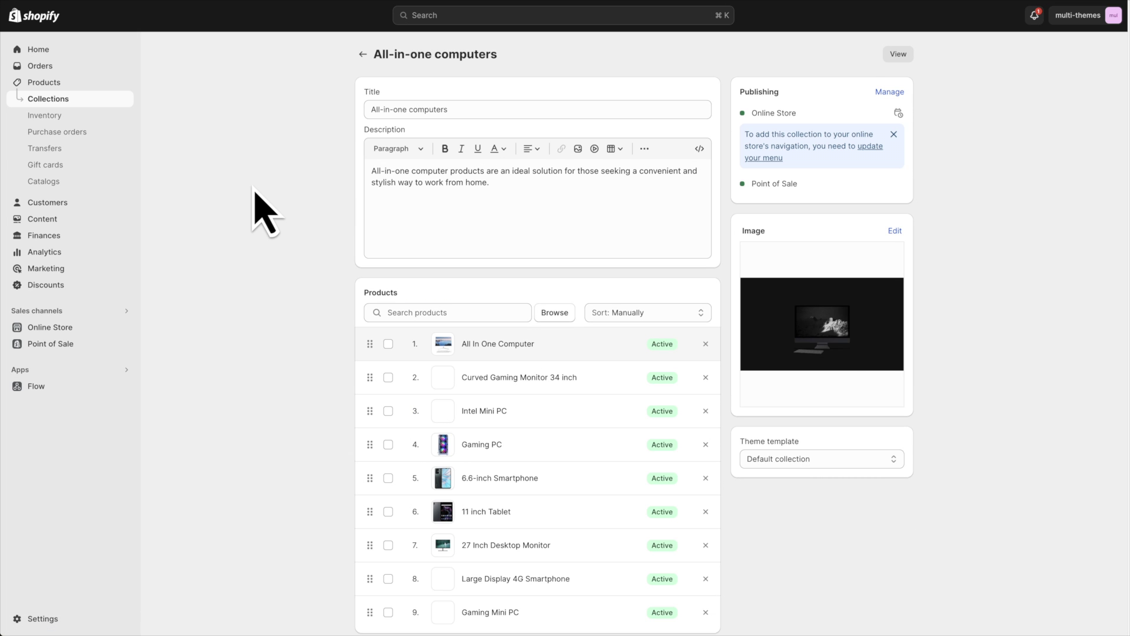
{"action": "scroll", "coordinate": [963, 322], "scroll_direction": "down", "scroll_amount": 3}
{"action": "scroll", "coordinate": [963, 323], "scroll_direction": "down", "scroll_amount": 1}
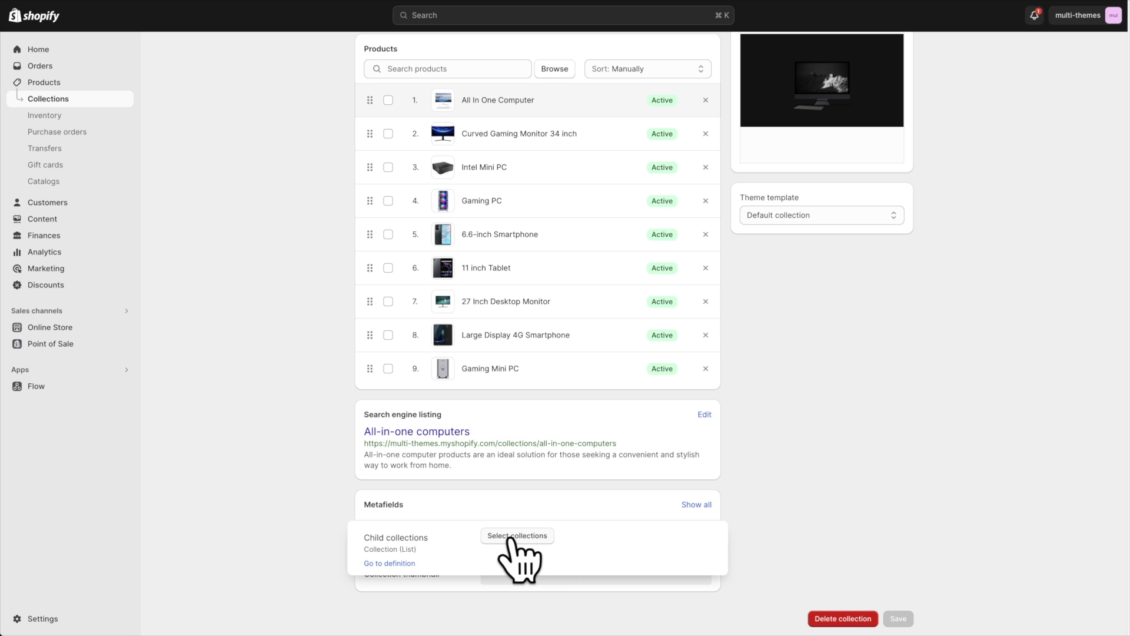
- Set Child collections to All-in-one computers, Tablets, Workstations, Motherboards and Gamepads, and save
{"action": "left_click", "coordinate": [515, 536]}
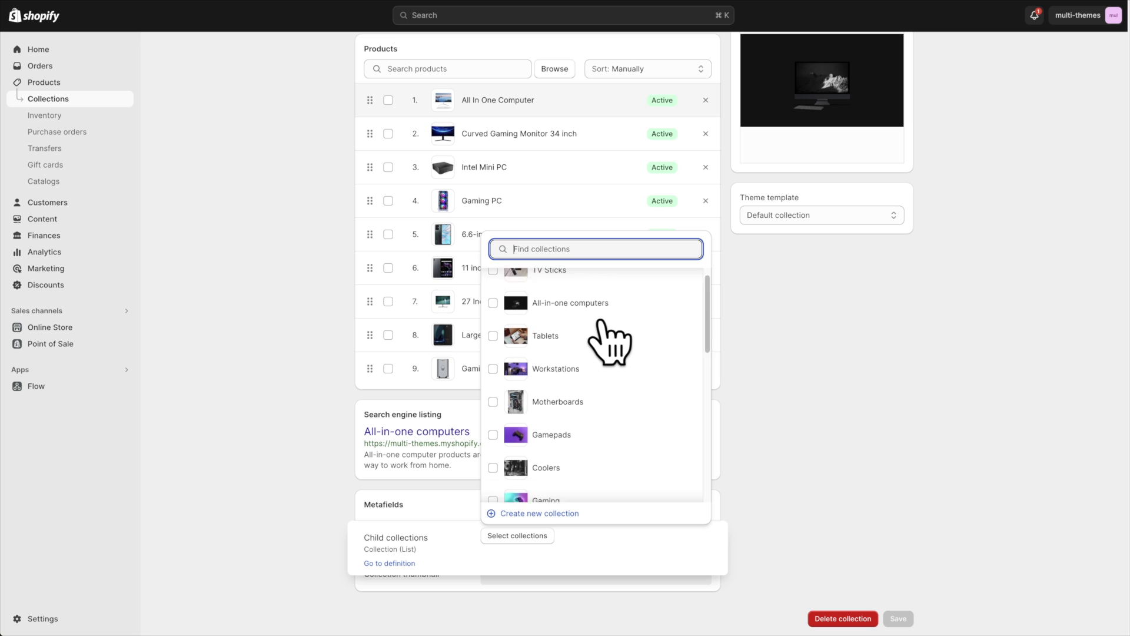
{"action": "scroll", "coordinate": [603, 336], "scroll_direction": "down", "scroll_amount": 1}
{"action": "scroll", "coordinate": [590, 363], "scroll_direction": "up", "scroll_amount": 2}
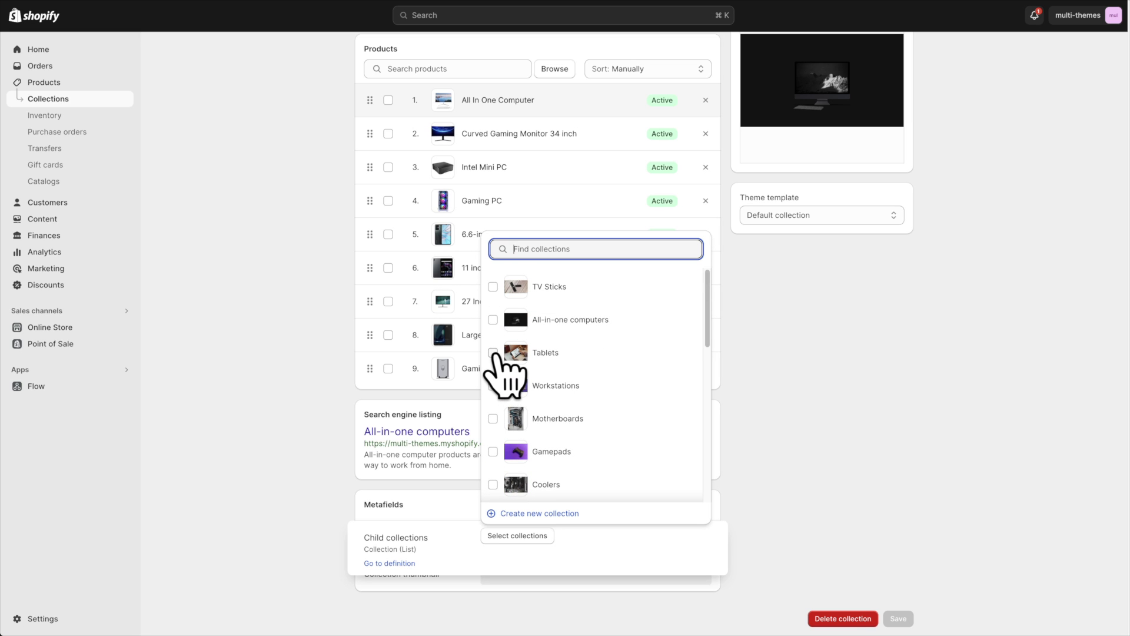
{"action": "left_click", "coordinate": [493, 320]}
{"action": "left_click", "coordinate": [493, 353]}
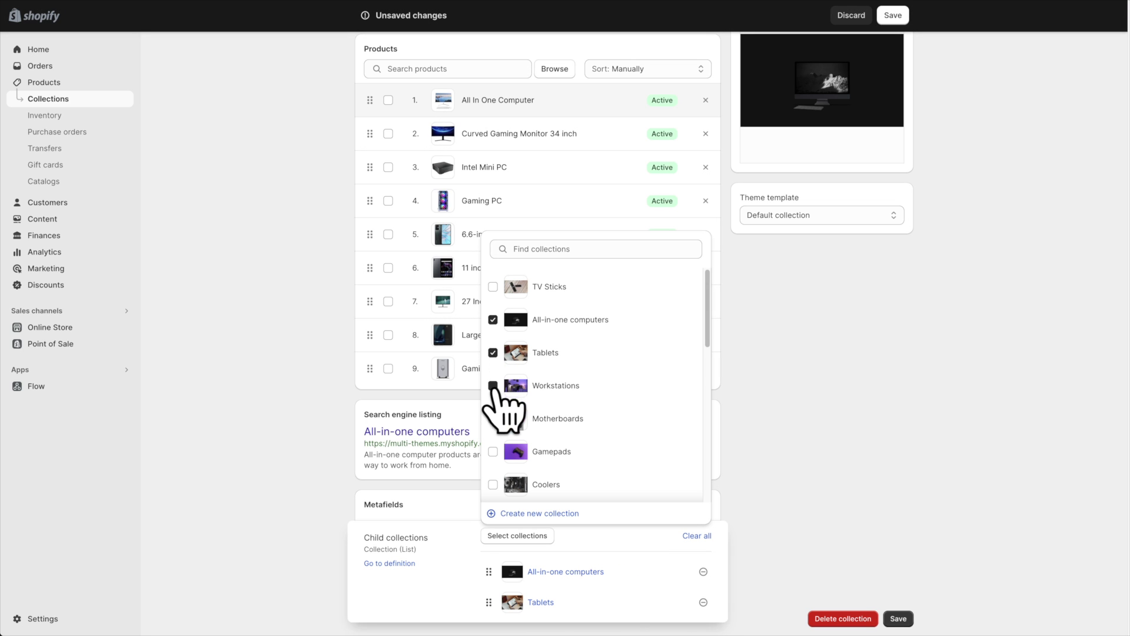
{"action": "left_click", "coordinate": [494, 386]}
{"action": "left_click", "coordinate": [493, 418]}
{"action": "left_click", "coordinate": [493, 452]}
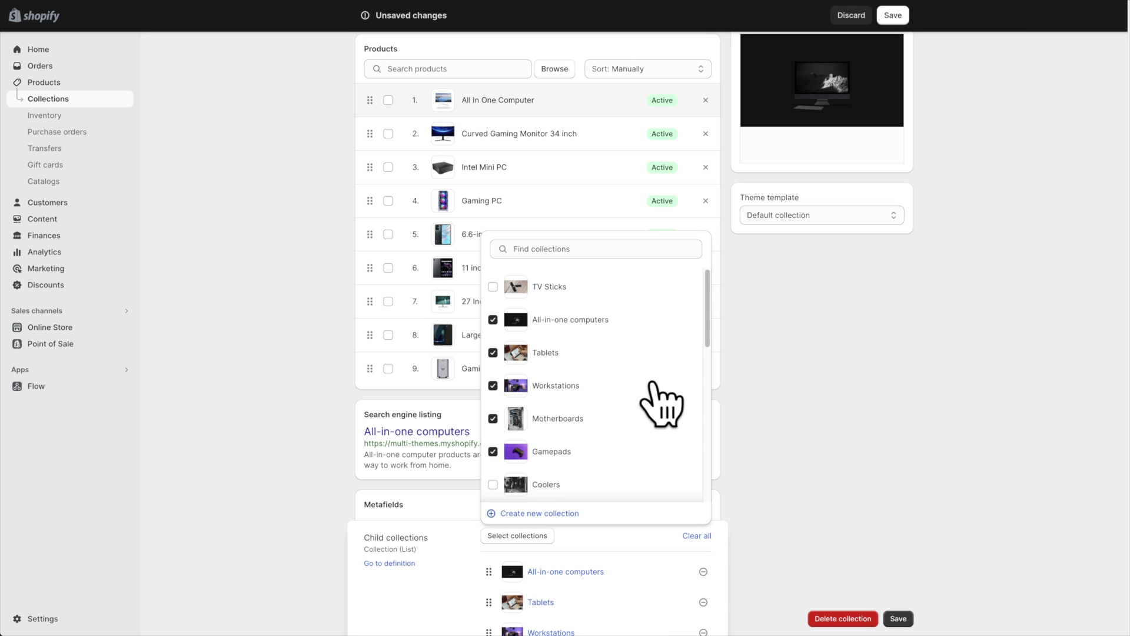
{"action": "scroll", "coordinate": [659, 403], "scroll_direction": "down", "scroll_amount": 5}
{"action": "scroll", "coordinate": [977, 412], "scroll_direction": "down", "scroll_amount": 2}
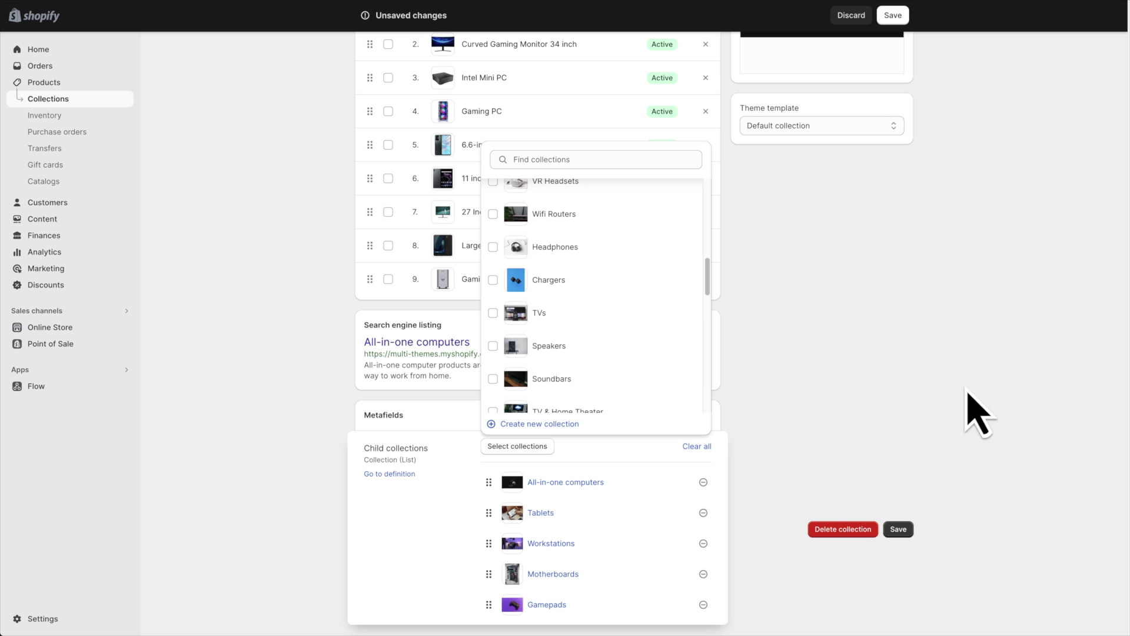
{"action": "left_click", "coordinate": [898, 530]}
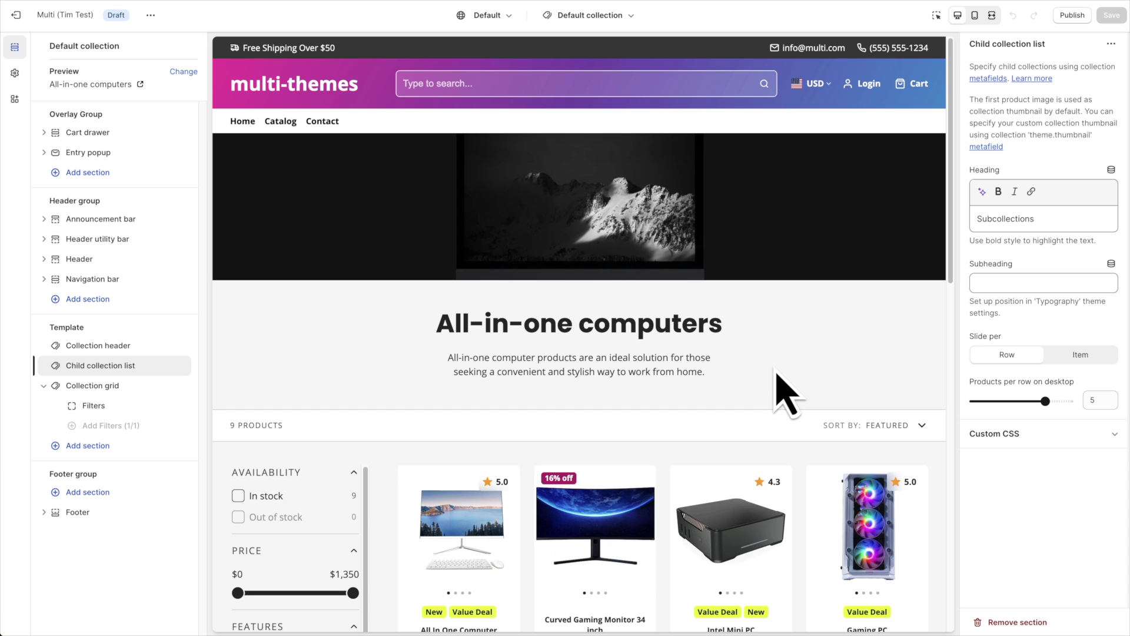
- Reload the theme editor and scroll the preview to the five-card Subcollections carousel
{"action": "key", "text": "super+r"}
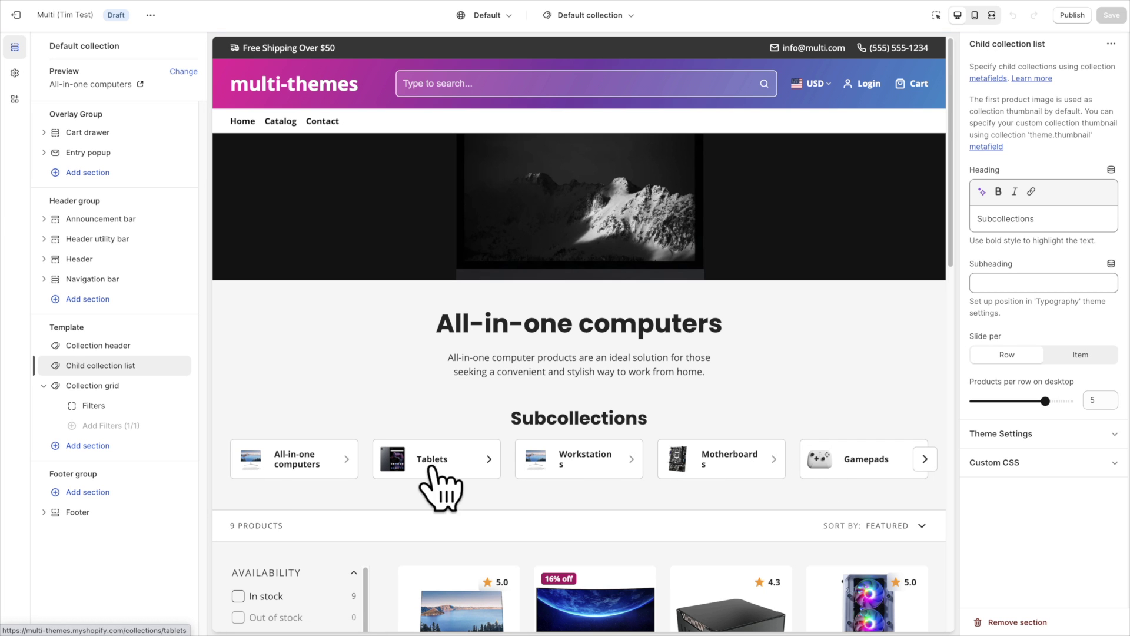
{"action": "scroll", "coordinate": [495, 264], "scroll_direction": "down", "scroll_amount": 3}
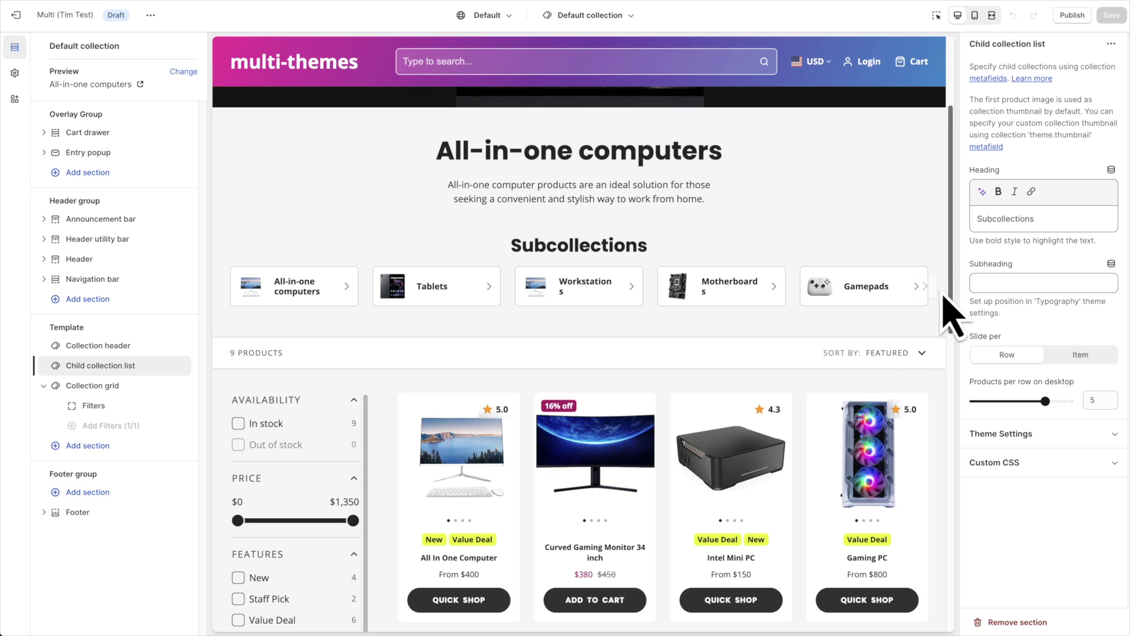
{"action": "mouse_move", "coordinate": [927, 289]}
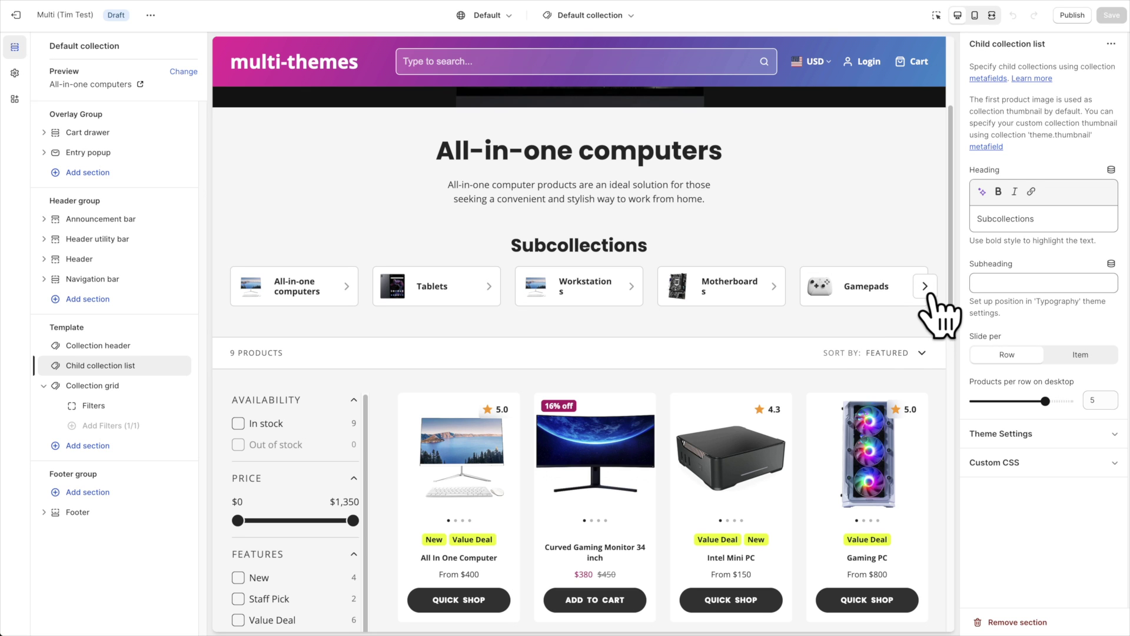